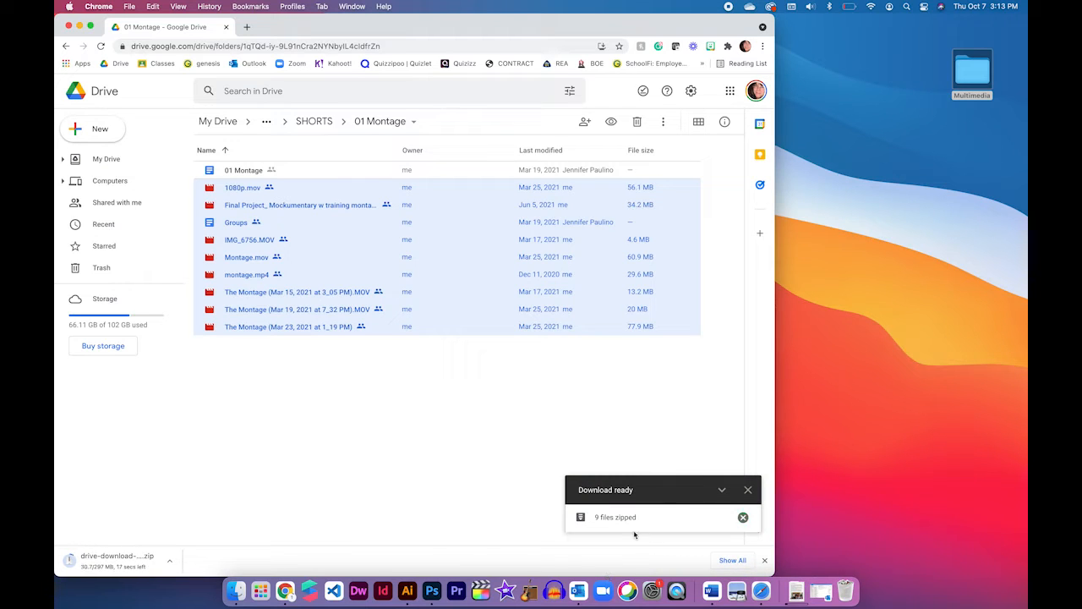
Dismiss the download notice and open the Downloads folder in Finder, placing its window beside the desktop's Multimedia folder
left_click(748, 489)
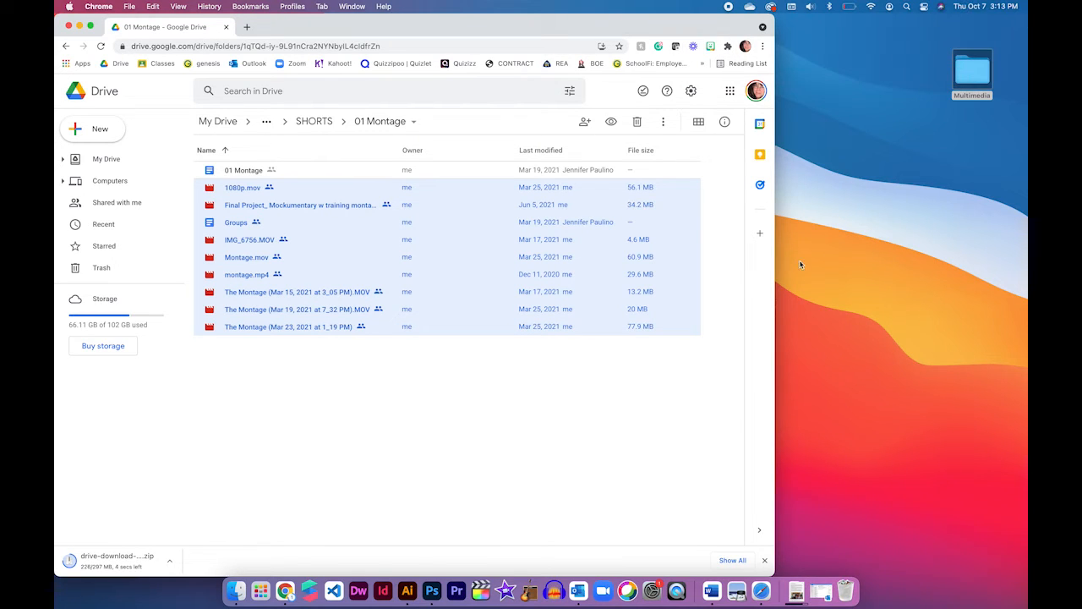
left_click(796, 596)
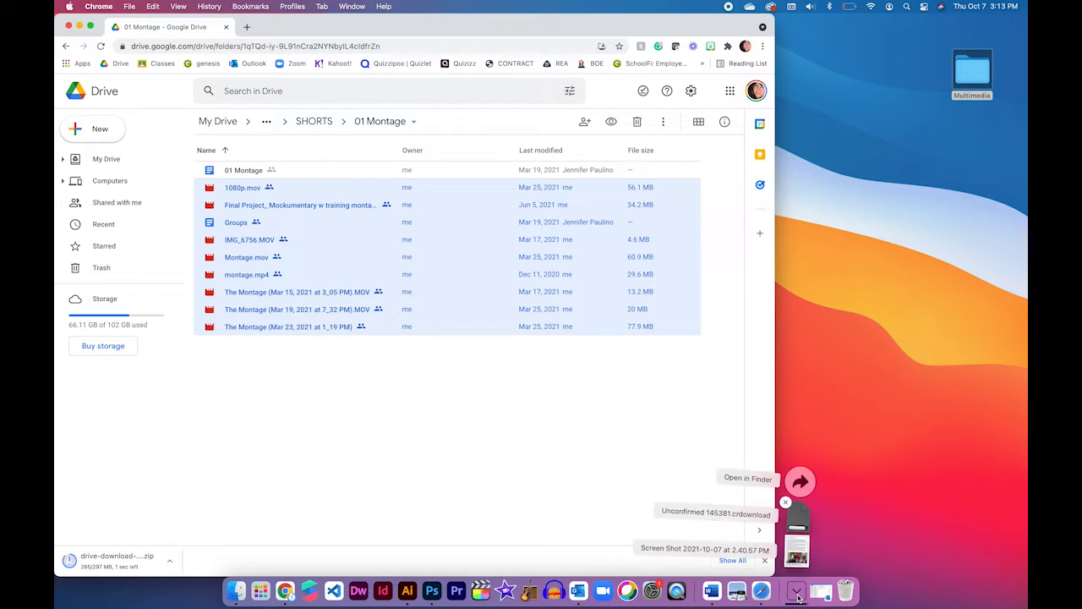
left_click(800, 478)
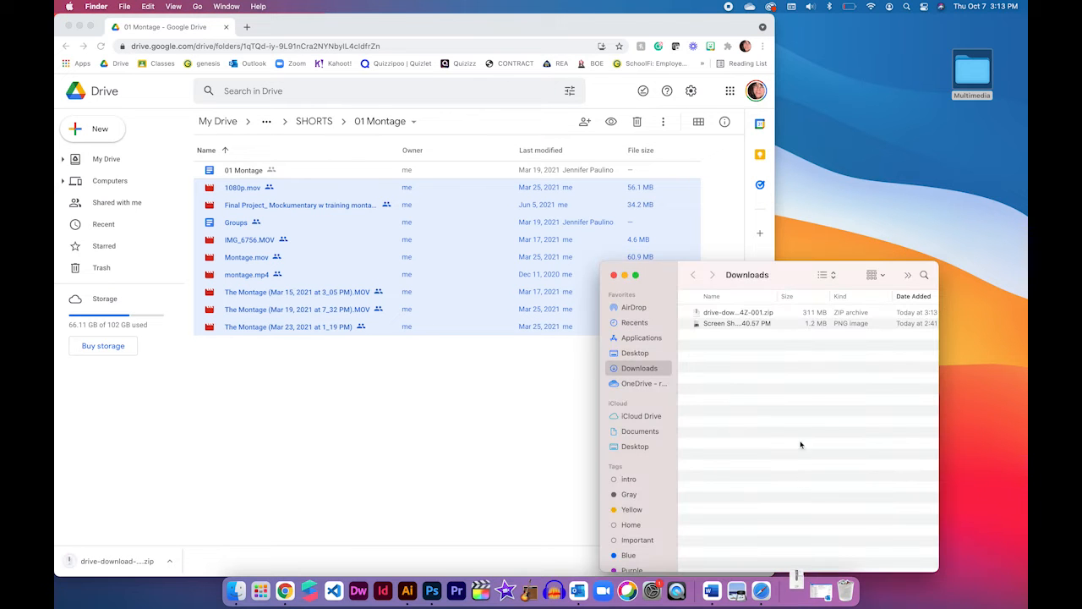
left_click_drag(799, 273, 715, 165)
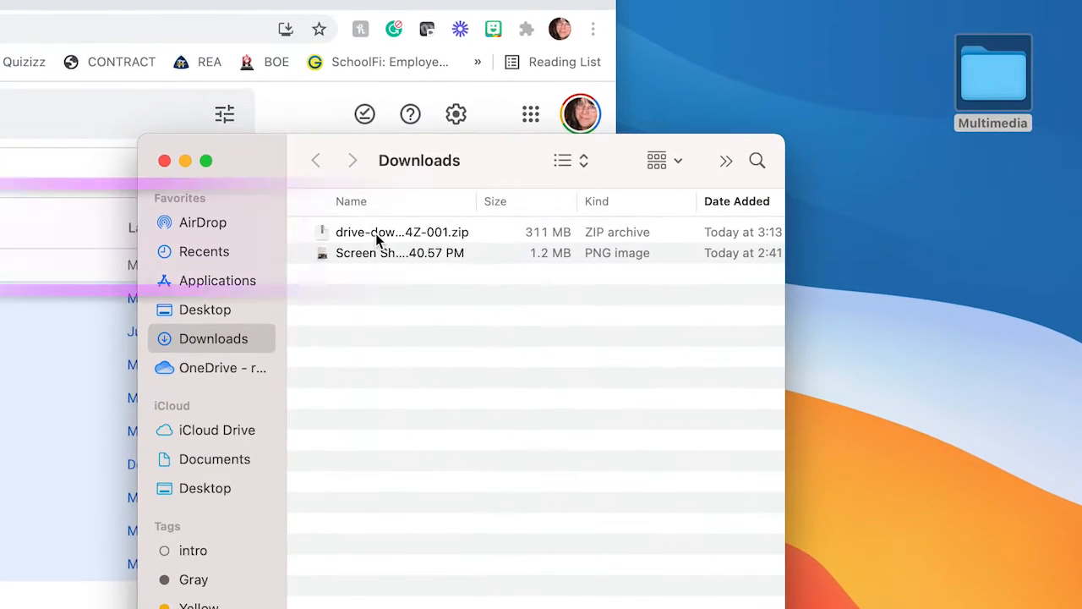
Extract the downloaded Drive ZIP archive and expand the extracted folder to show its files
left_click(382, 234)
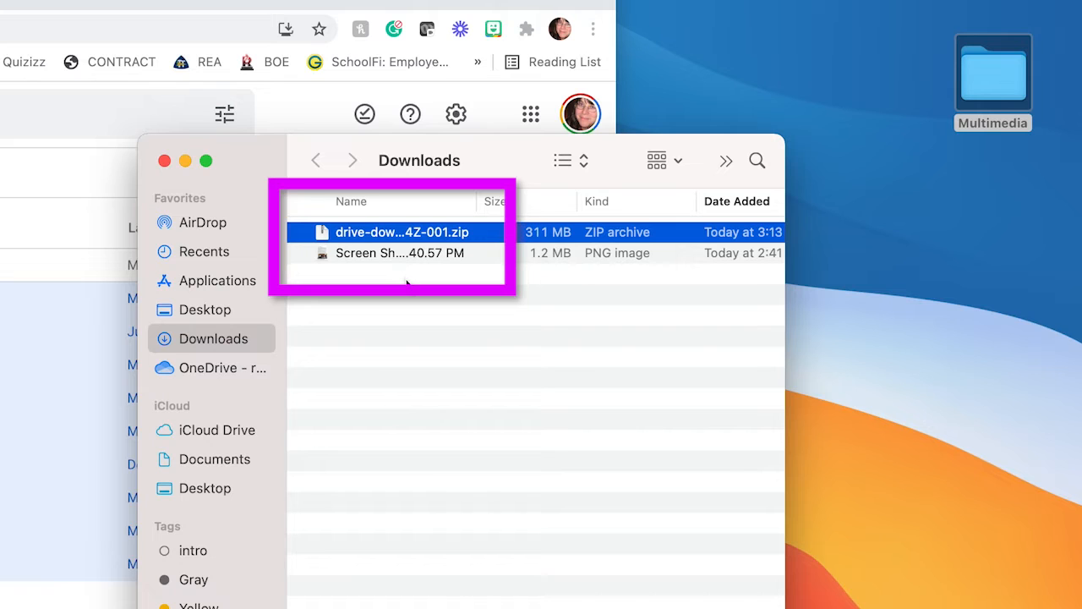
double_click(365, 232)
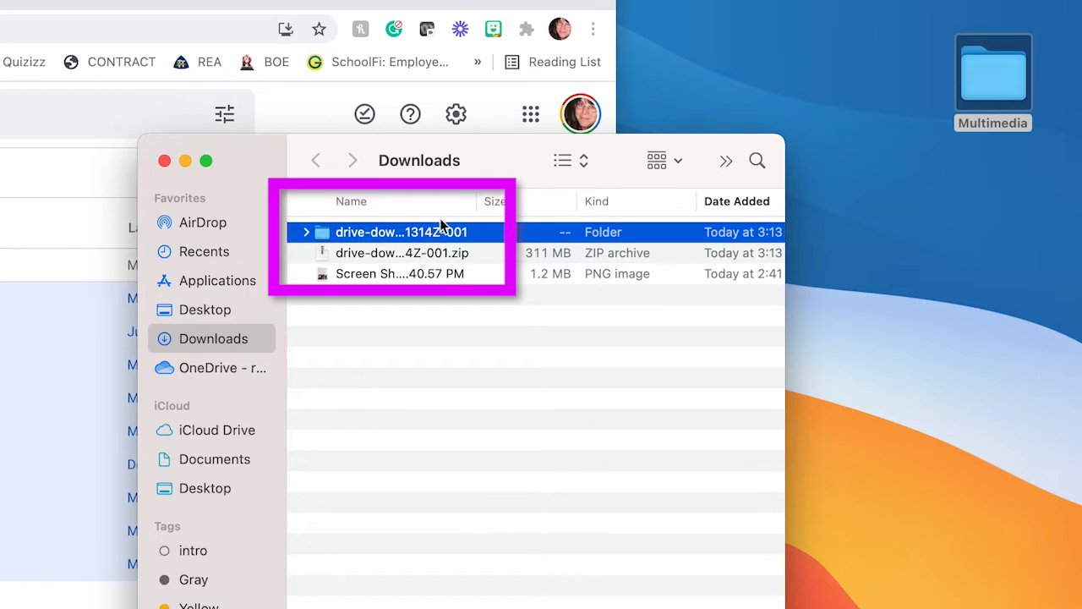
left_click(305, 233)
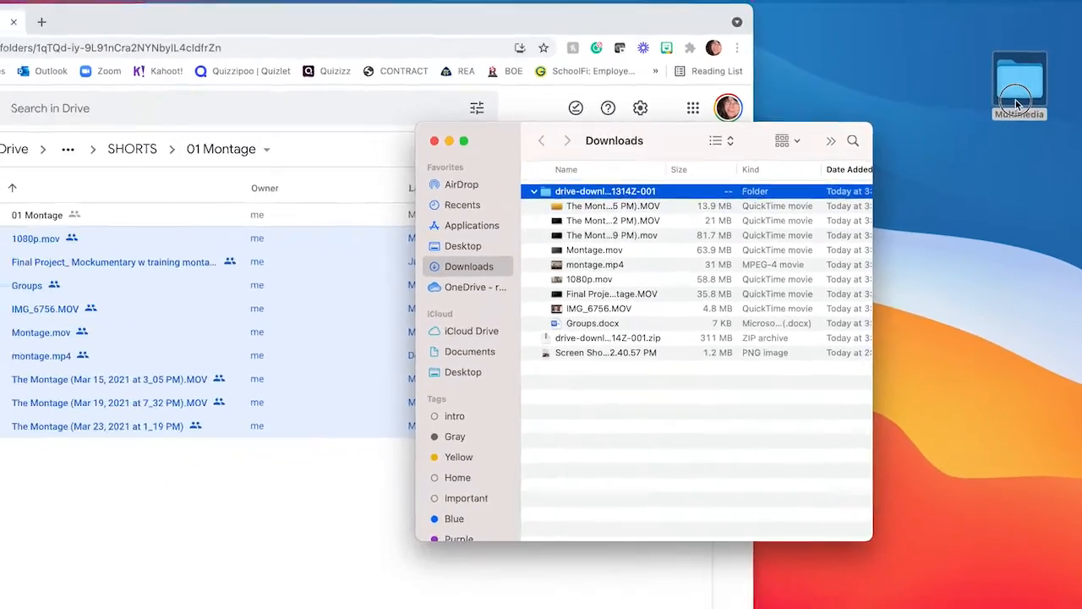
Open the Multimedia folder from the desktop and expand its first movie subfolder
left_click(1006, 133)
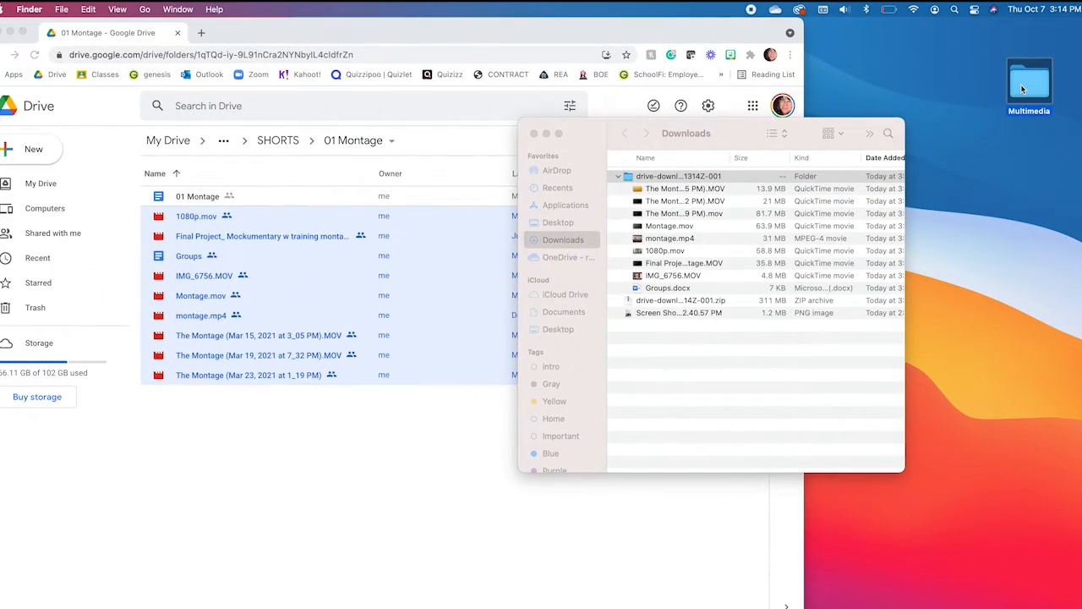
double_click(1020, 83)
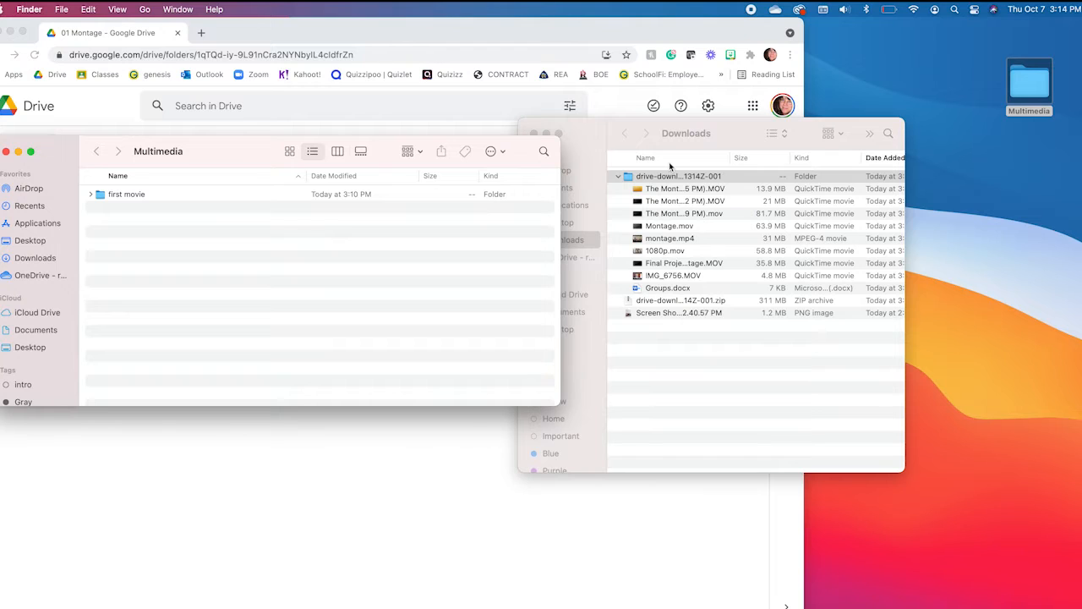
left_click(91, 196)
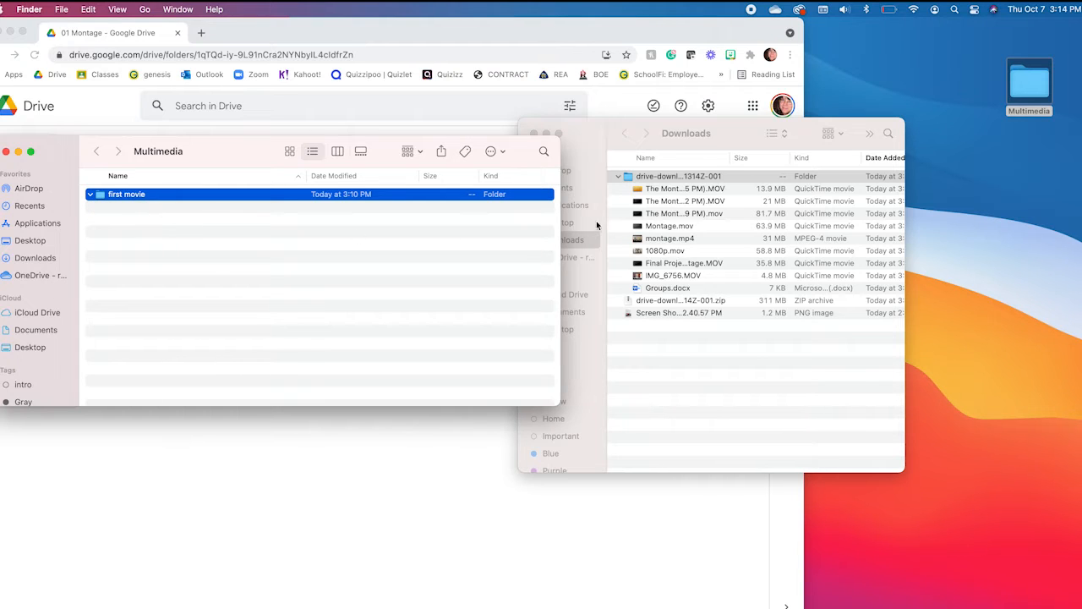
Move all video files from the extracted folder, leaving out Groups.docx, into the first movie folder
left_click(682, 187)
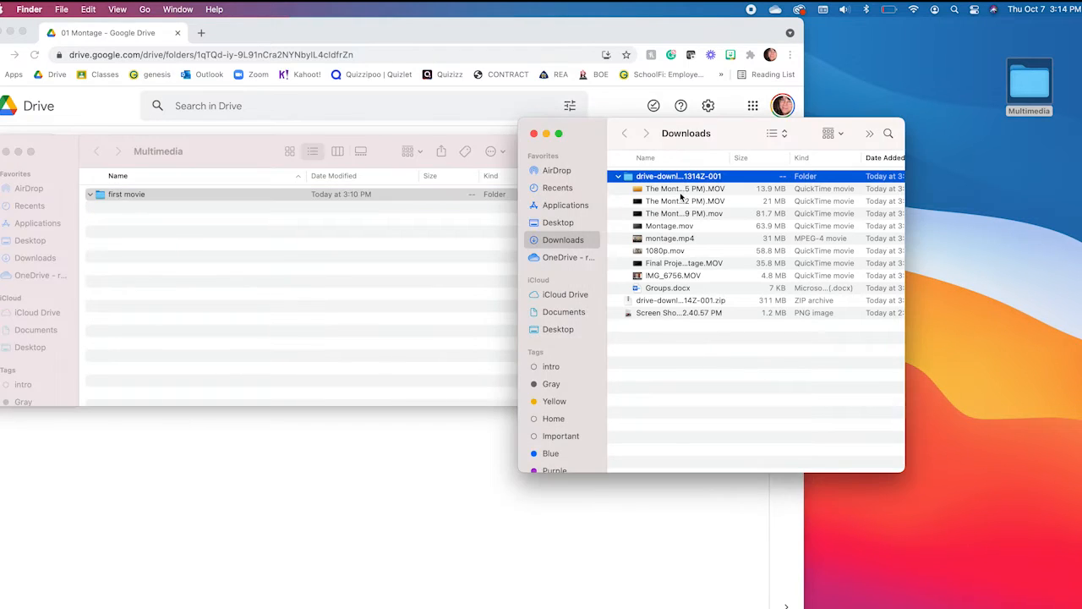
left_click(682, 191)
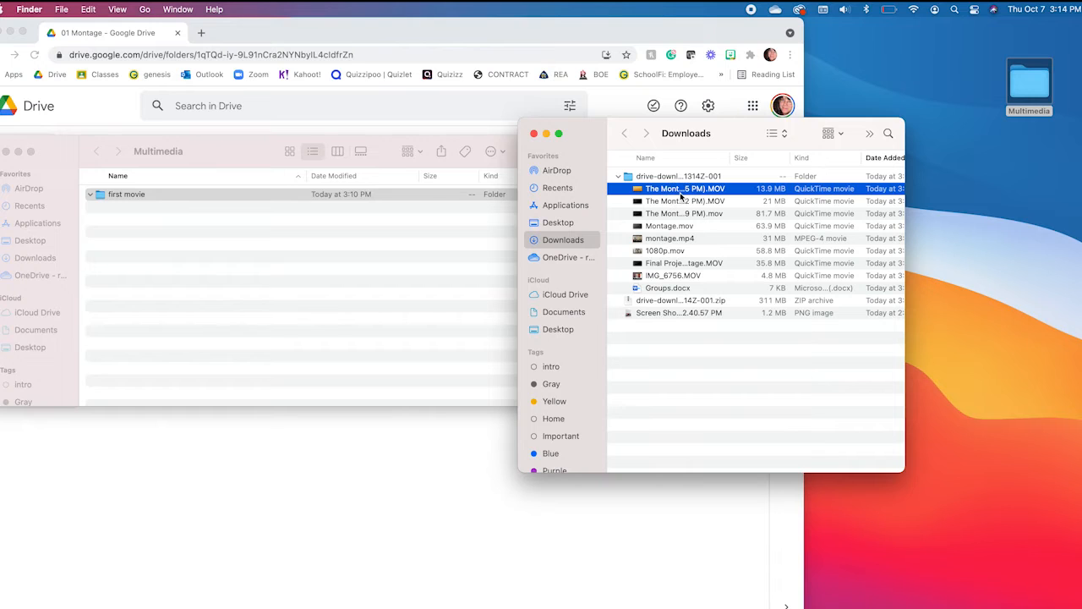
left_click(674, 277, "shift")
left_click_drag(681, 278, 370, 196)
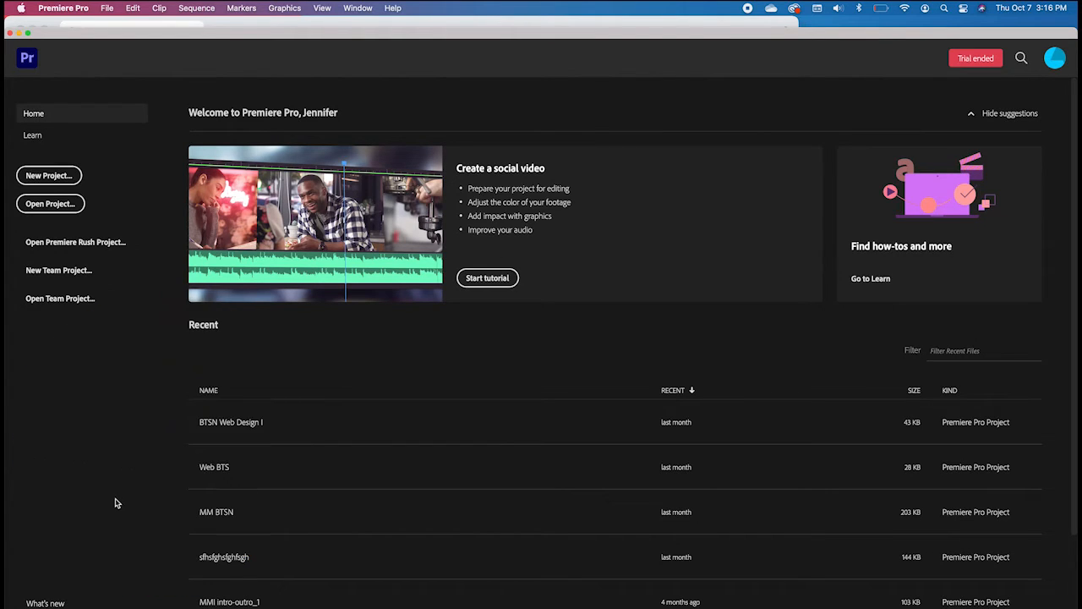
Start a new Premiere Pro project and name it "first movie"
left_click(48, 176)
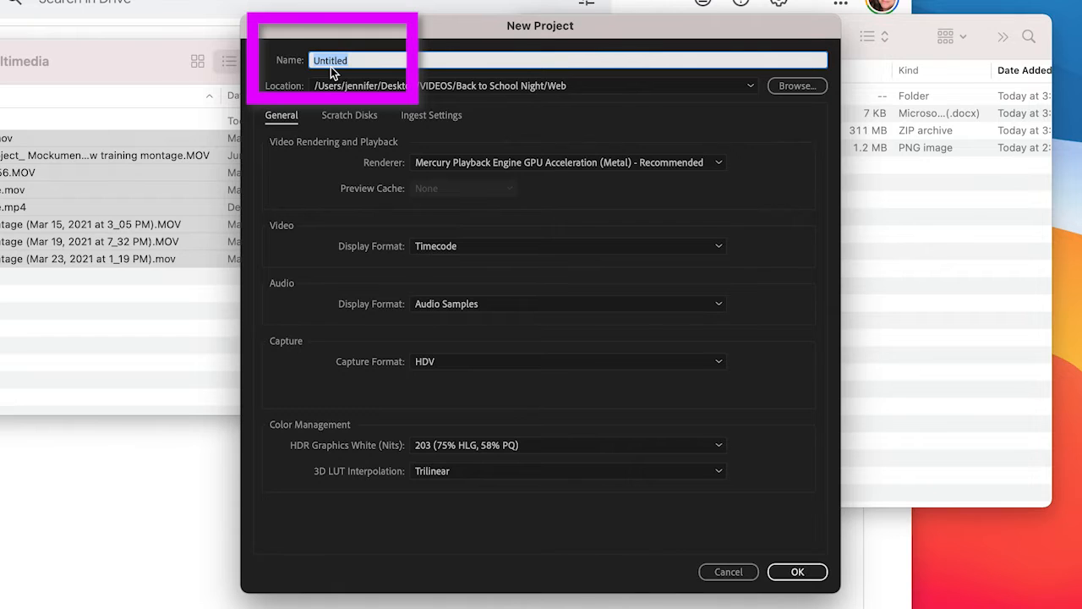
type("first movie")
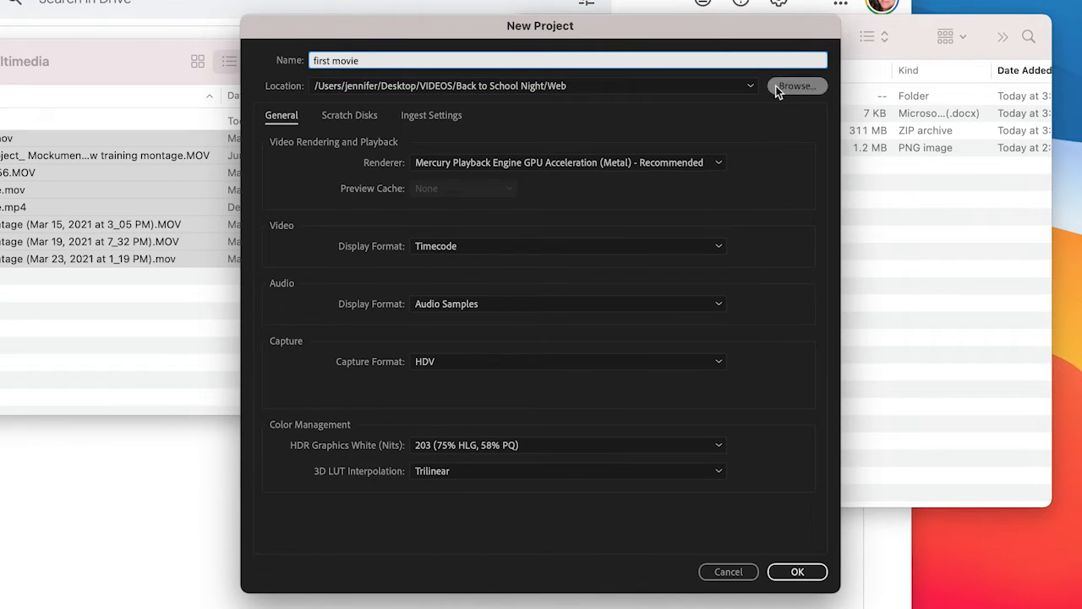
Set the project location to the Desktop's Multimedia/first movie folder and create the project
left_click(803, 91)
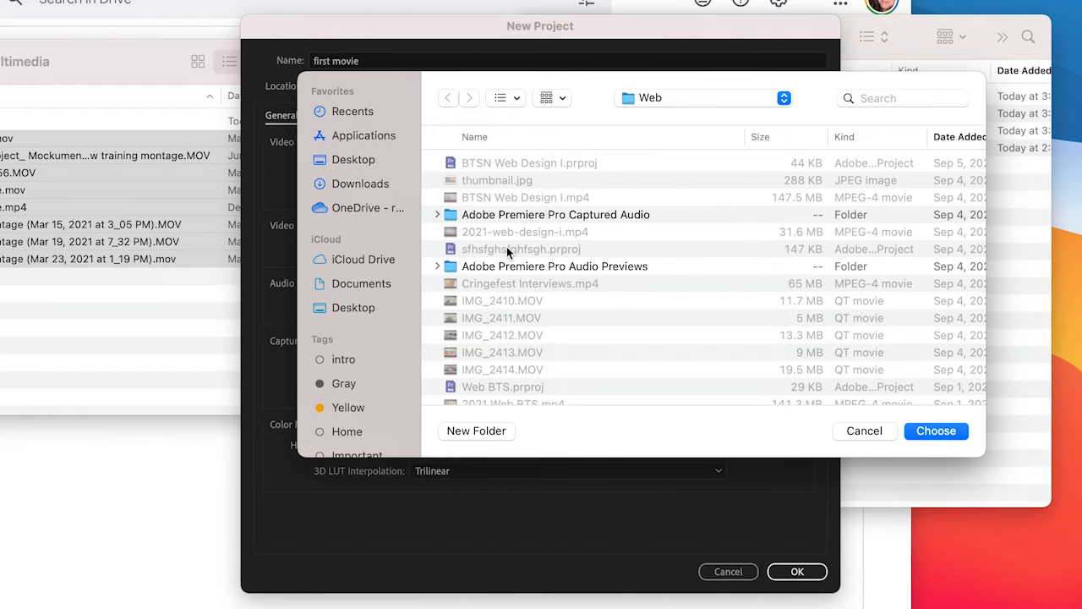
left_click(346, 166)
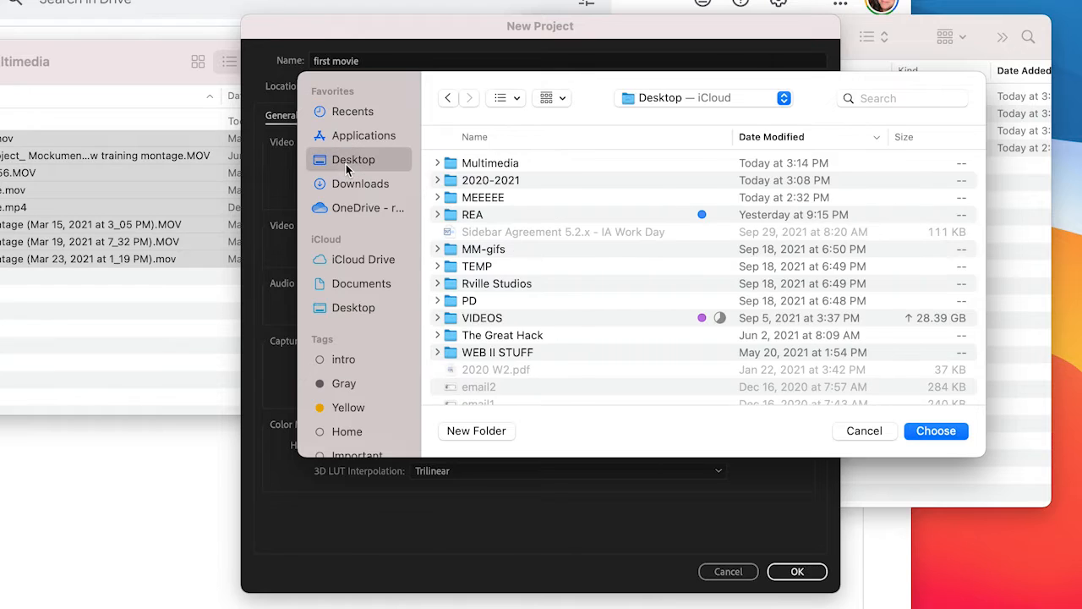
left_click(485, 165)
double_click(486, 166)
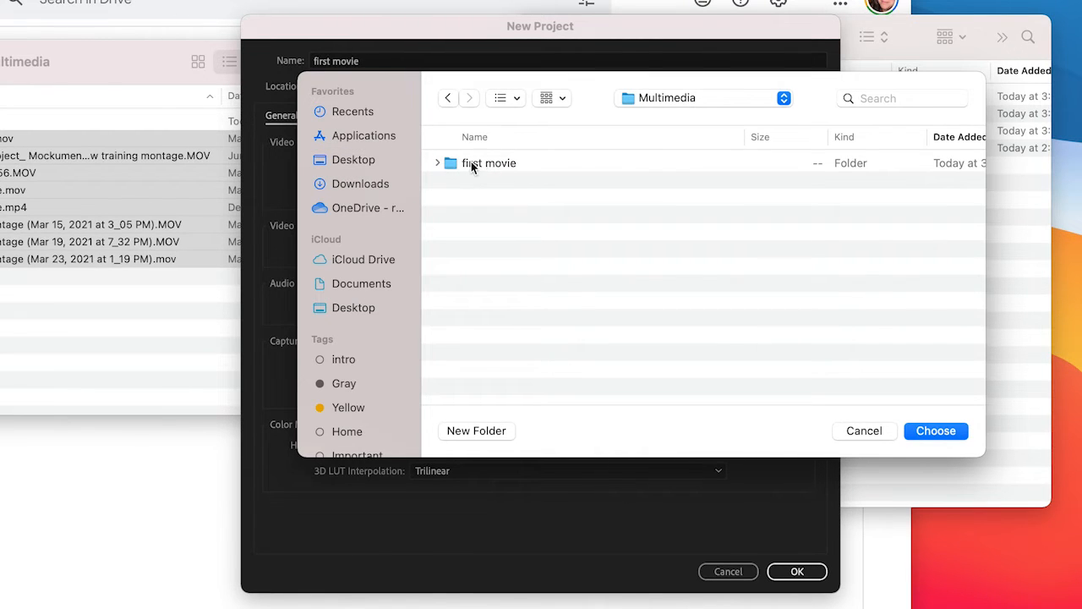
double_click(470, 162)
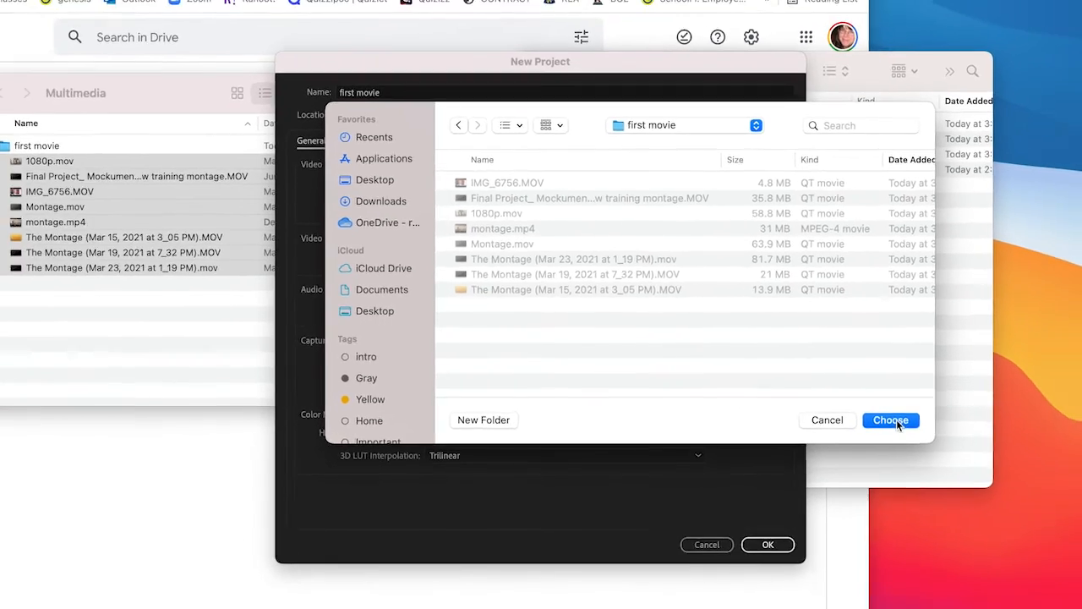
left_click(937, 431)
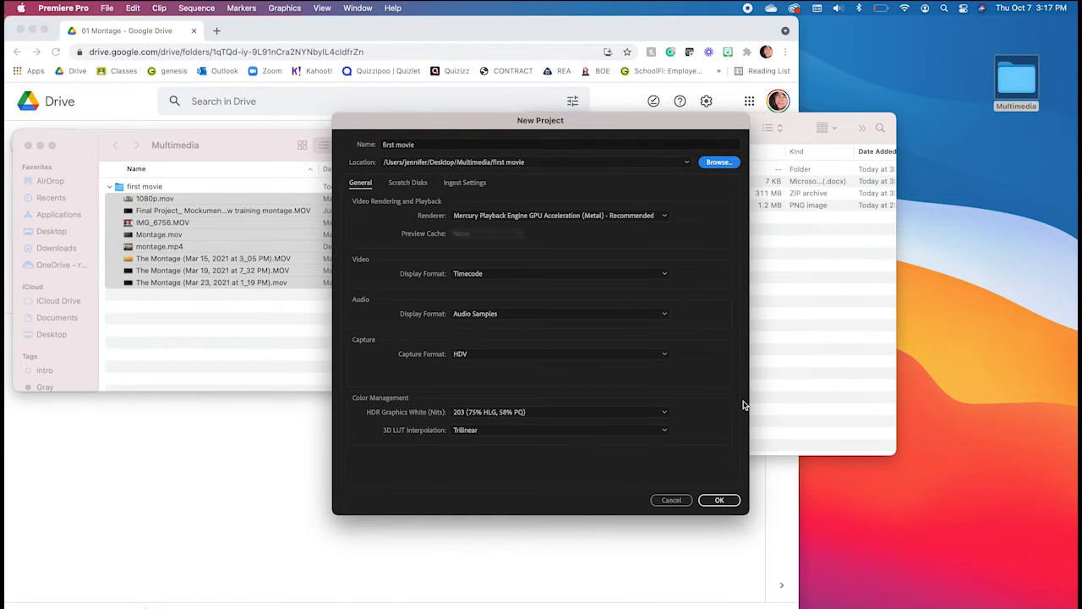
left_click(719, 502)
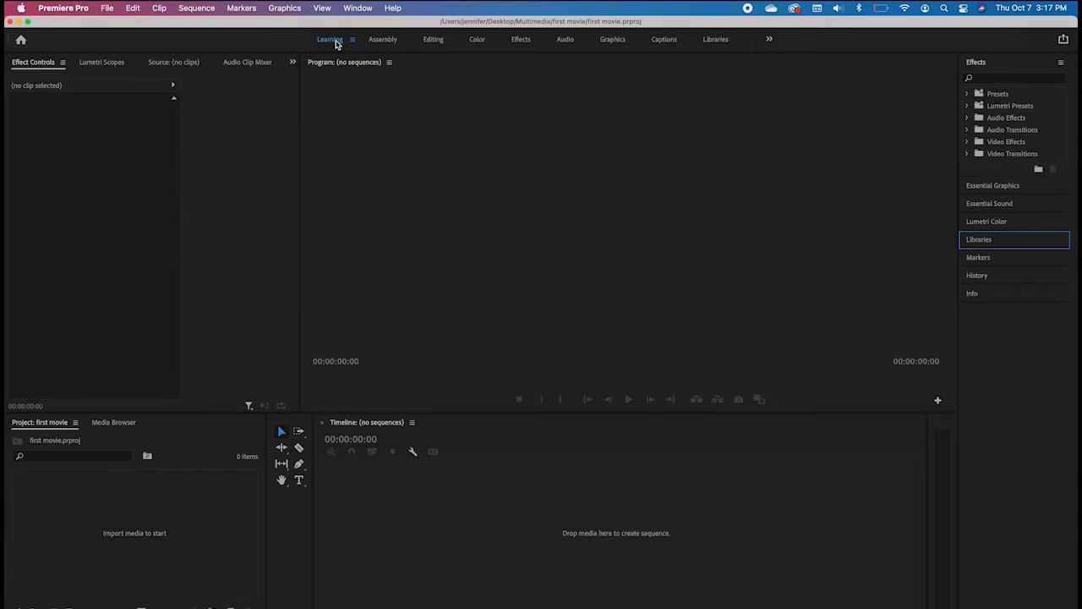
View the Learning workspace and switch to the Assembly workspace
left_click(332, 40)
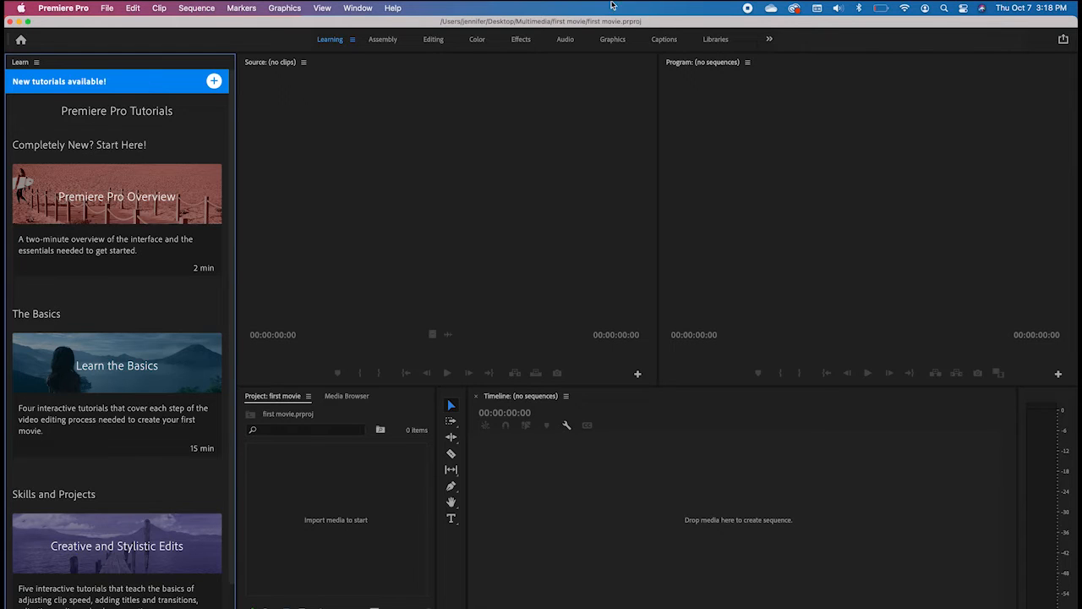
left_click(384, 40)
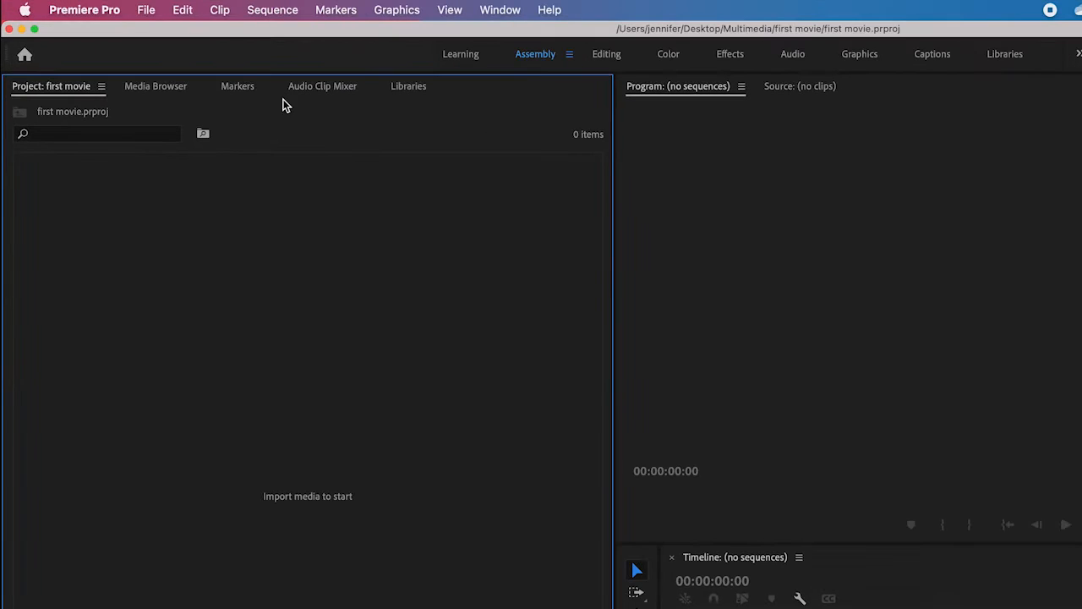
Browse the local drive's media to the user's Desktop and open Multimedia/first movie to list the video files
left_click(164, 92)
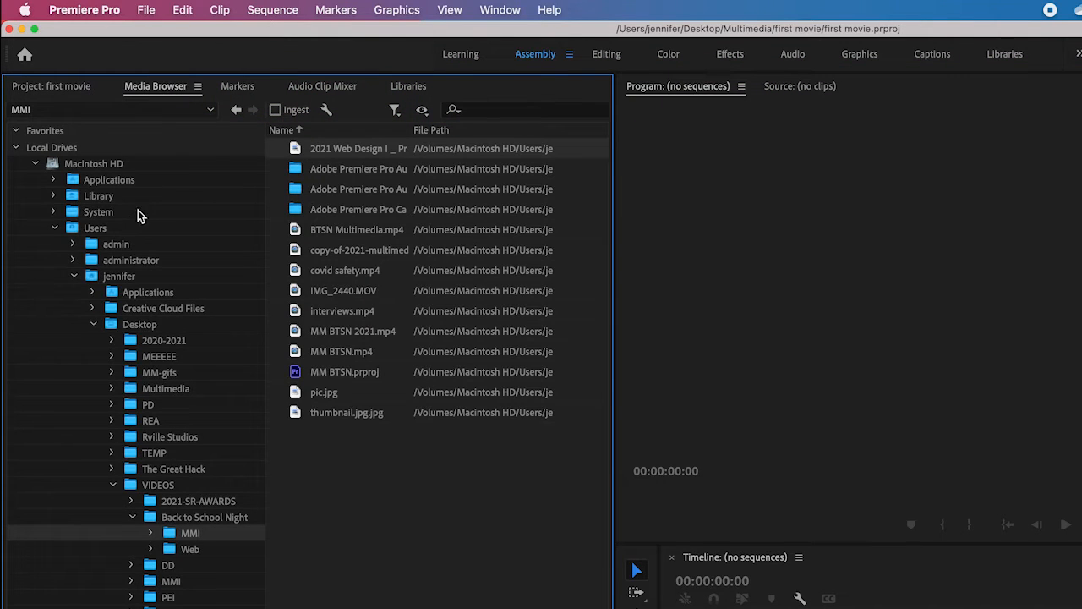
left_click(95, 231)
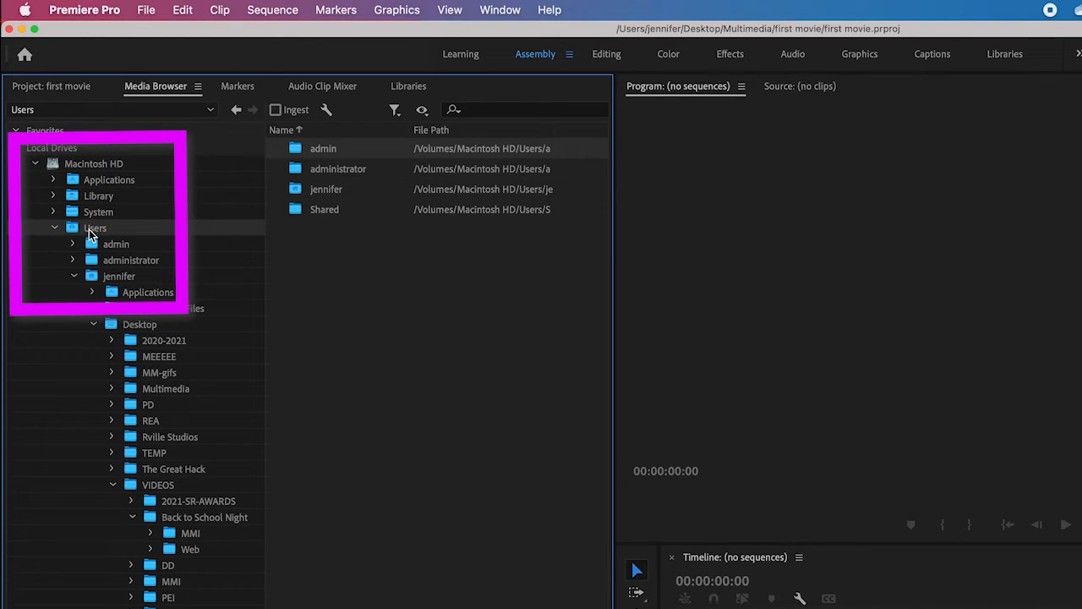
left_click(115, 278)
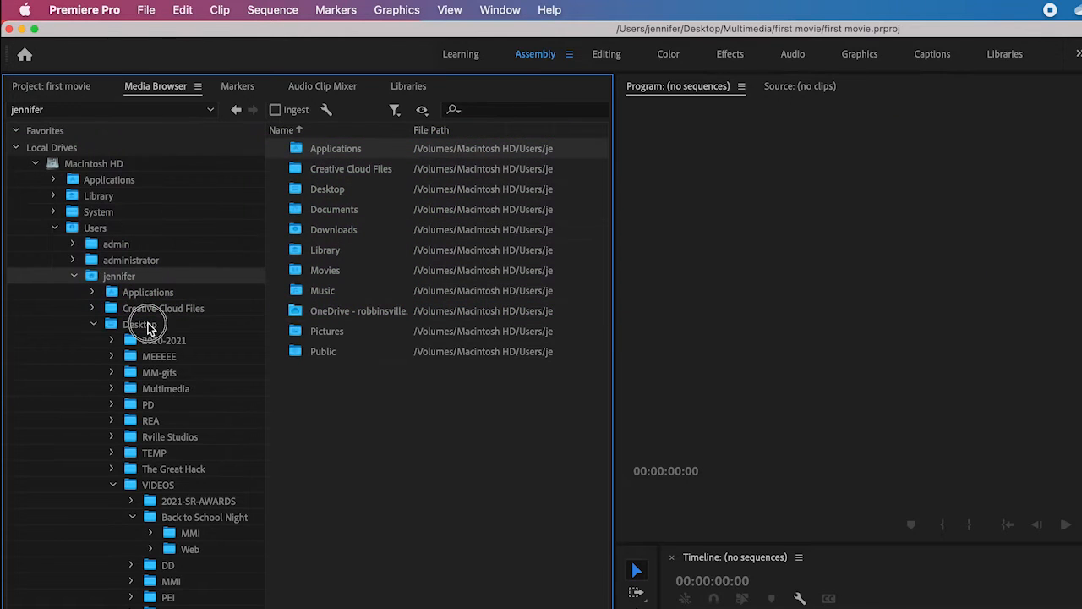
left_click(149, 326)
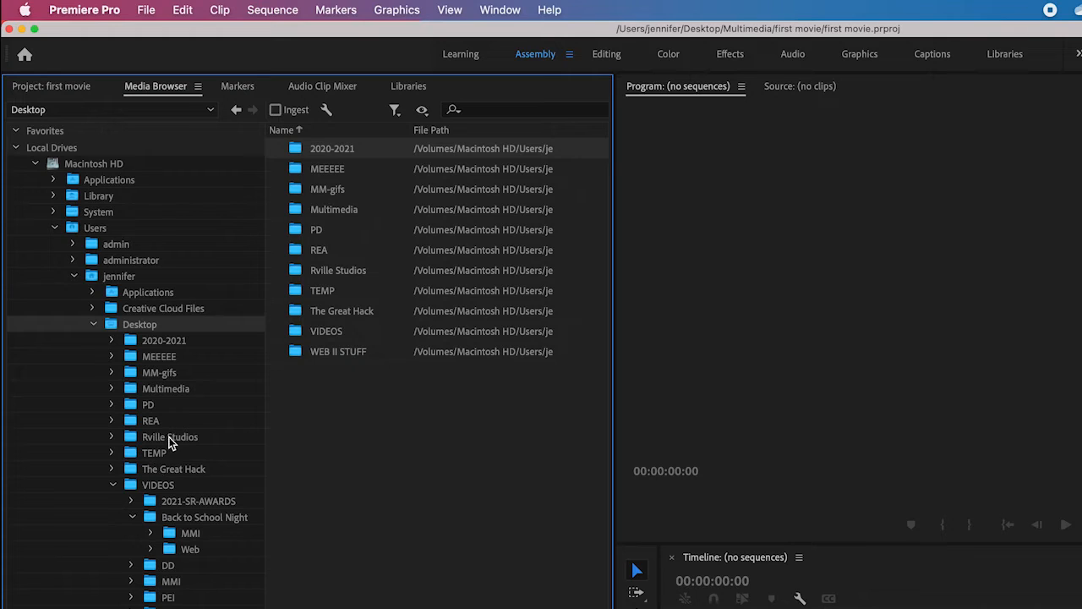
left_click(166, 392)
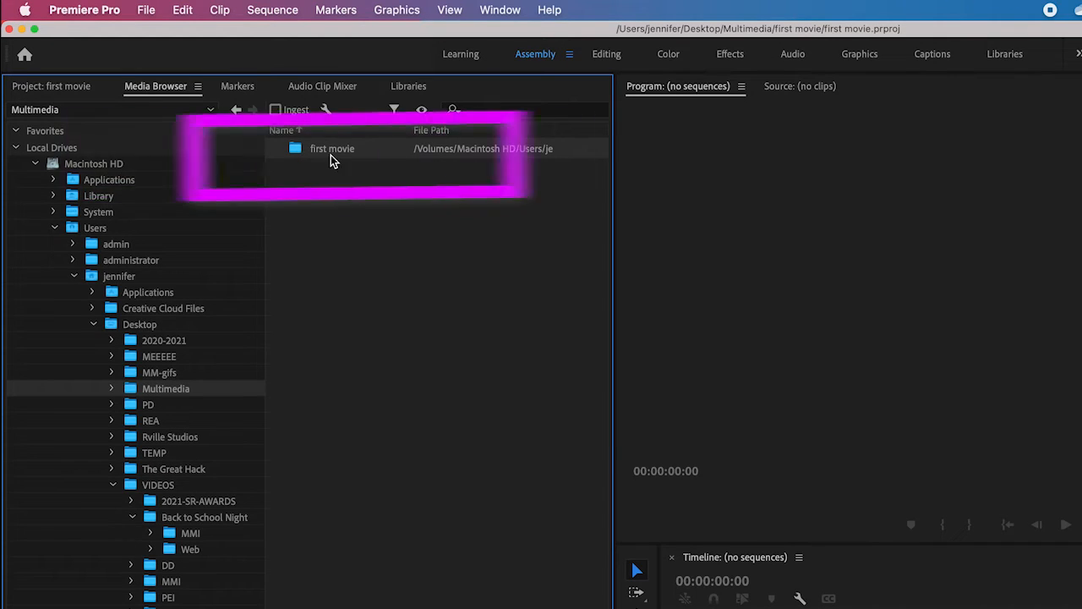
double_click(300, 156)
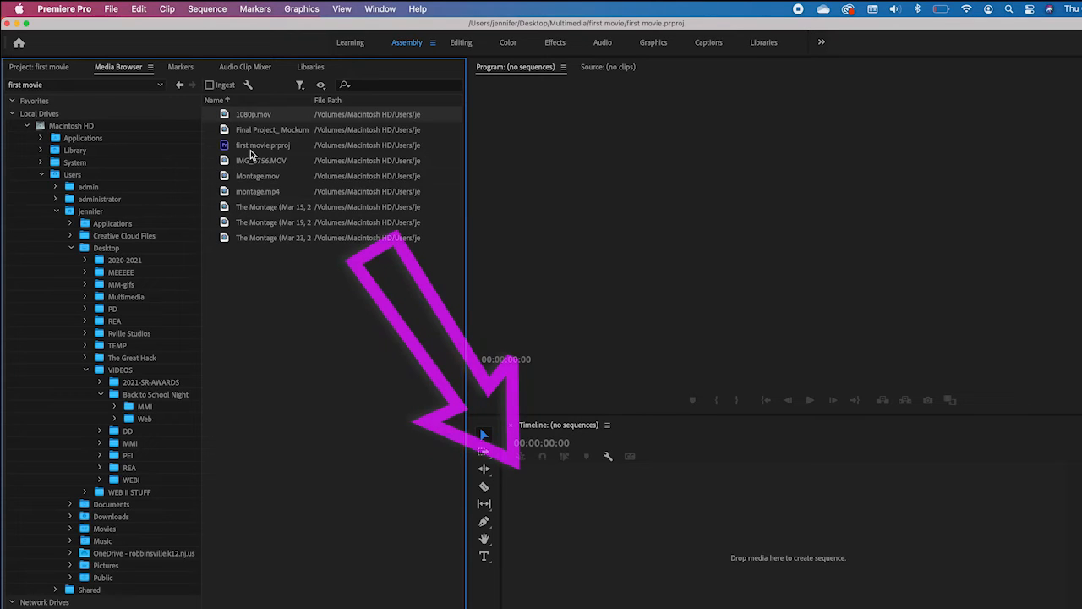
Create a sequence by placing 1080p.mov from the first movie folder into the empty timeline
left_click(230, 119)
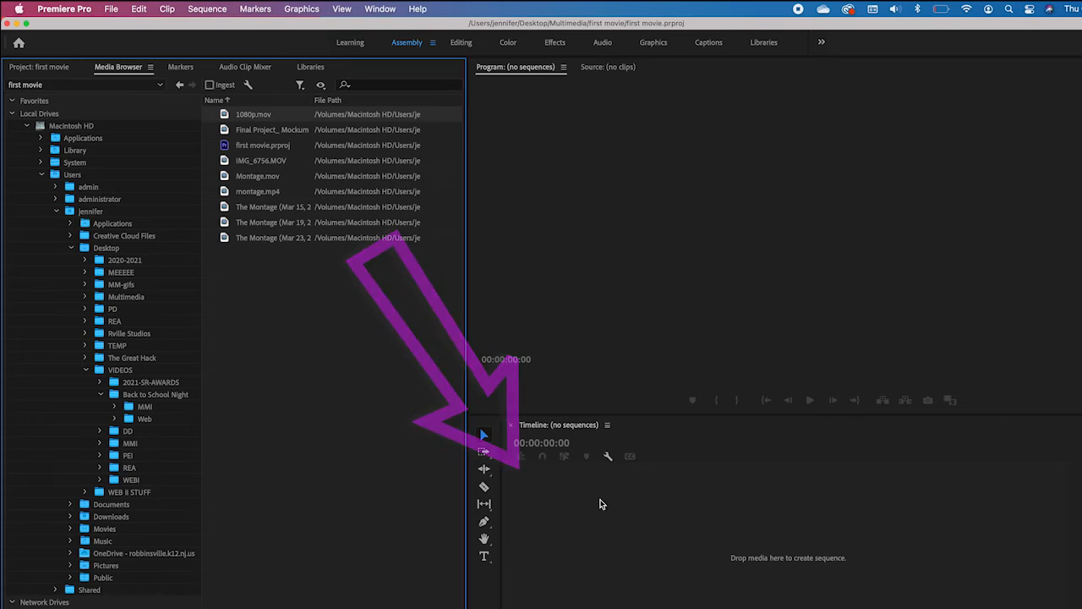
left_click_drag(226, 117, 549, 525)
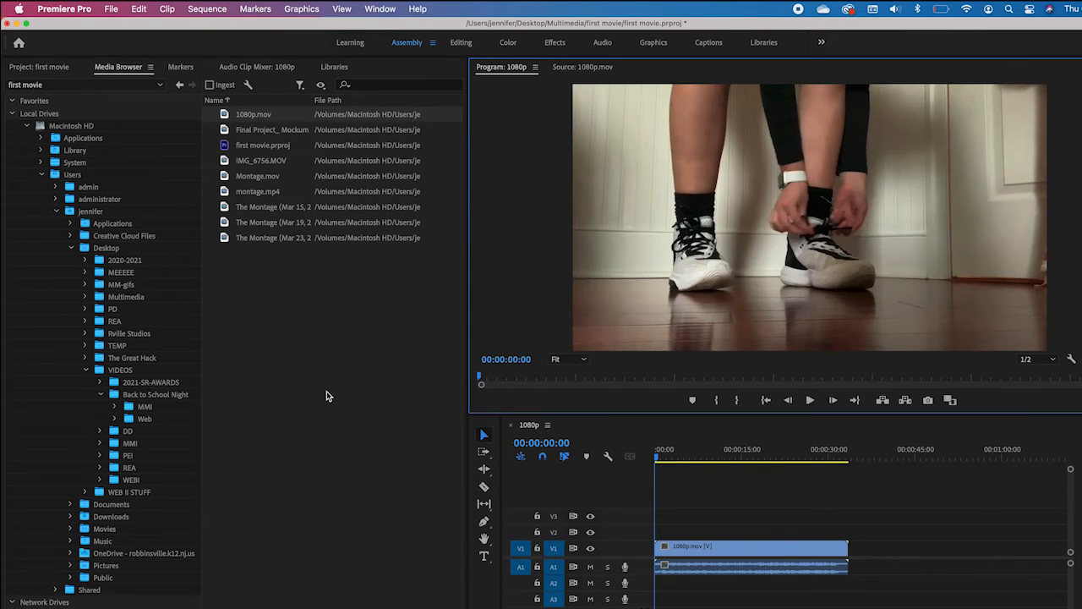
Preview Montage.mov by scrubbing to about 00:00:08:29, and add the whole clip to track V1 after 1080p.mov
double_click(248, 178)
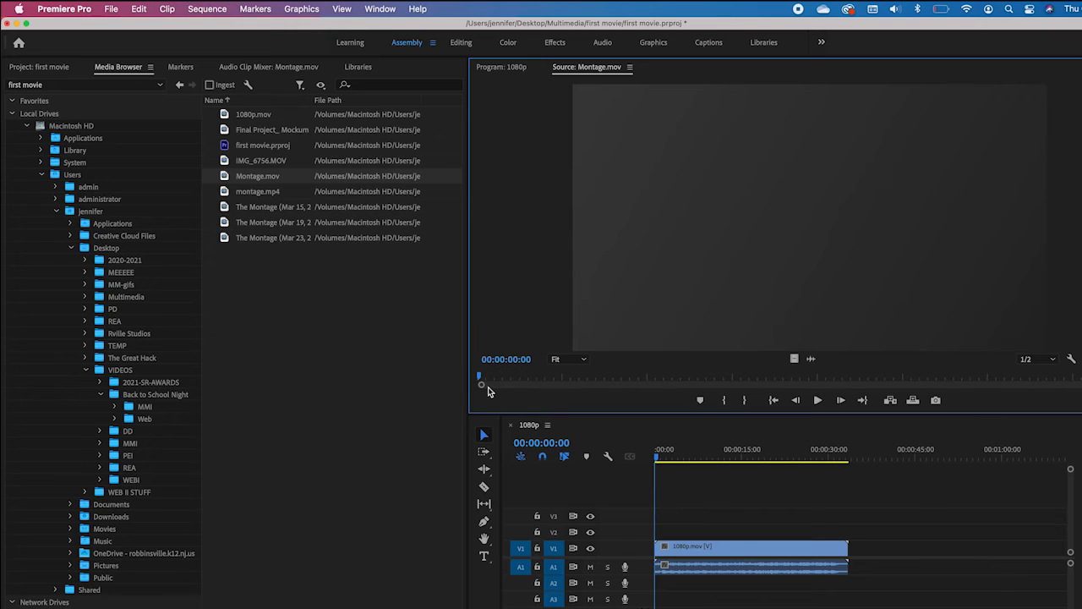
left_click_drag(479, 380, 634, 384)
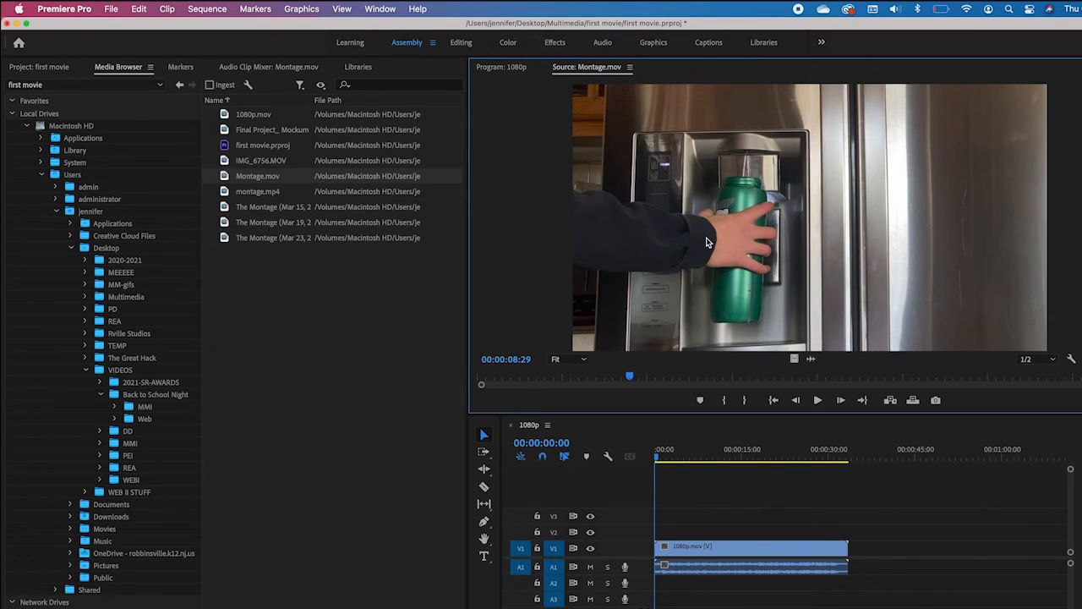
left_click(500, 67)
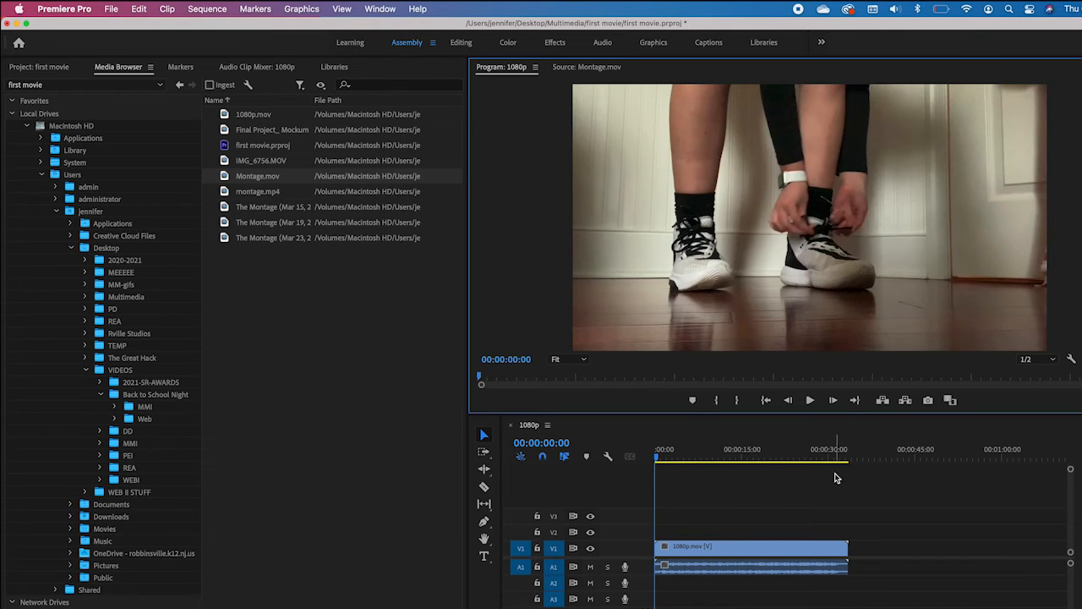
left_click_drag(257, 176, 881, 553)
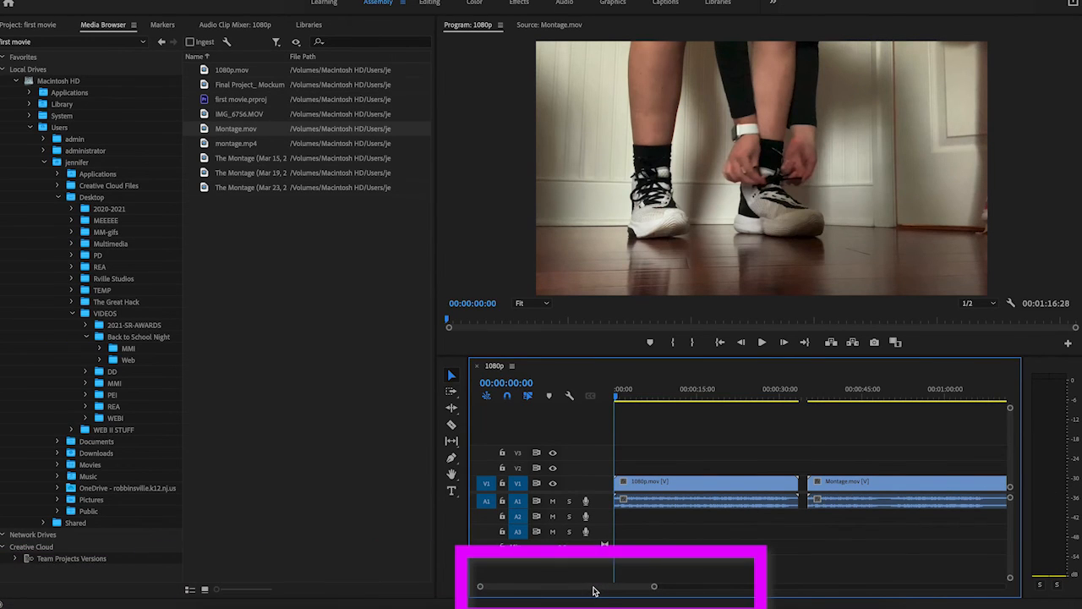
Add the whole montage.mp4 clip from the first movie folder to the timeline after Montage.mov
mouse_move(592, 586)
left_mouse_down()
mouse_move(662, 583)
mouse_move(580, 588)
left_mouse_up()
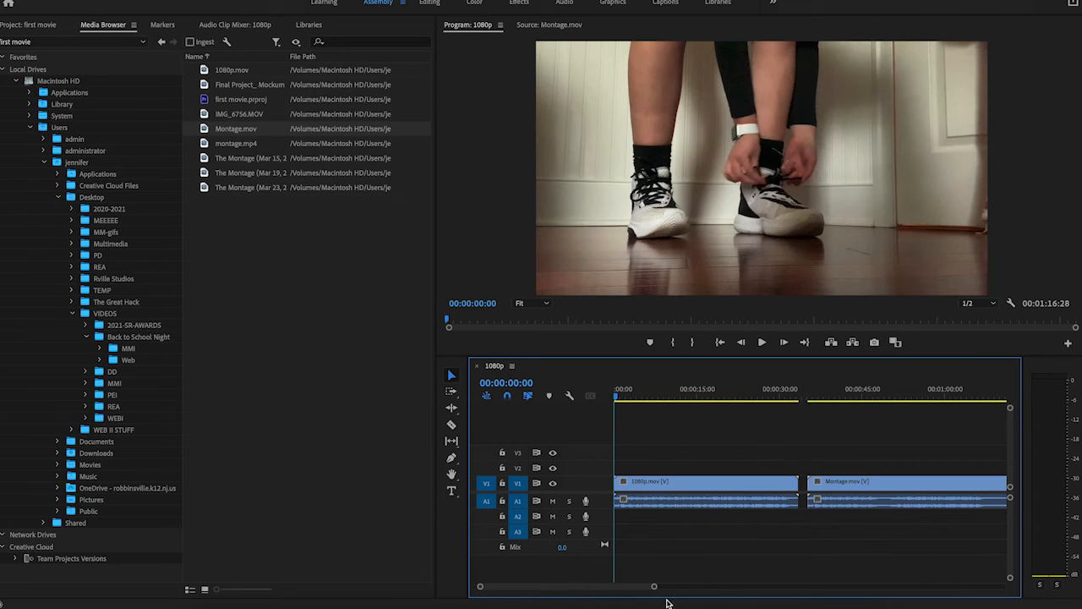
left_click(654, 587)
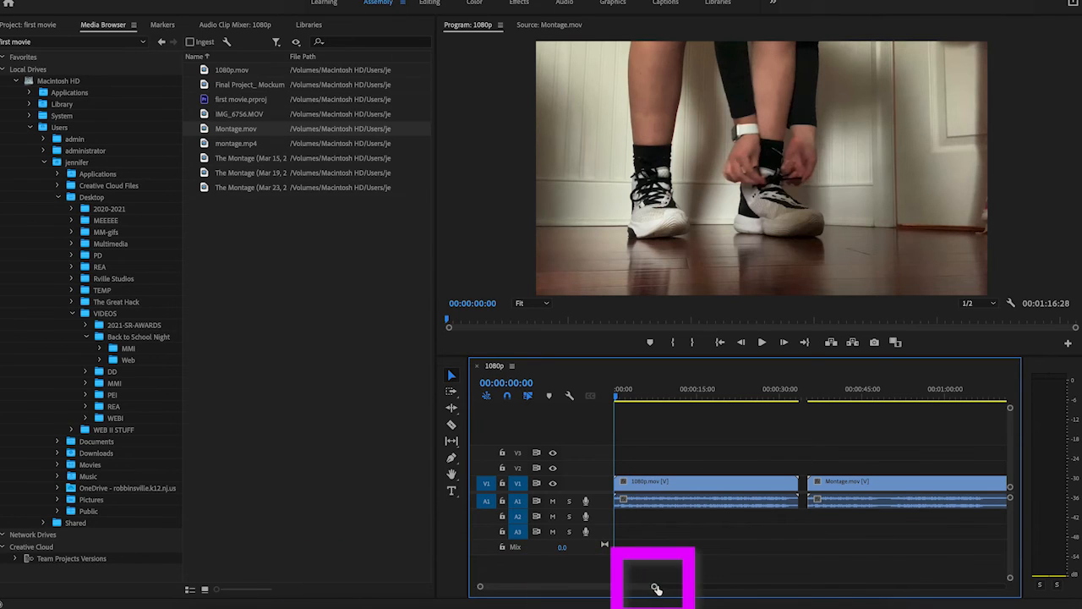
left_click(655, 587)
left_click_drag(655, 587, 739, 589)
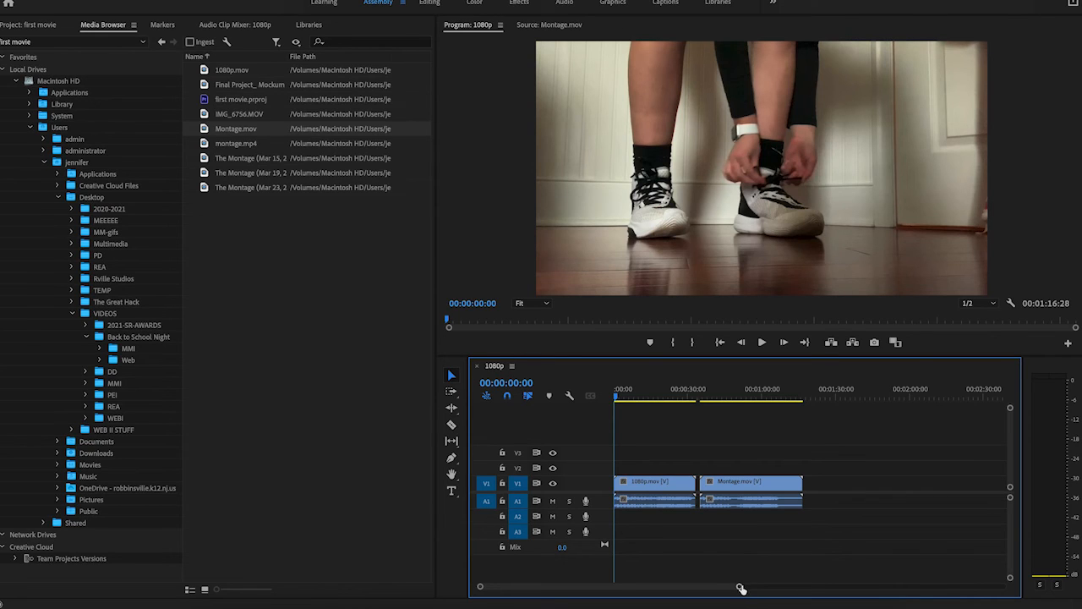
left_click_drag(739, 589, 786, 589)
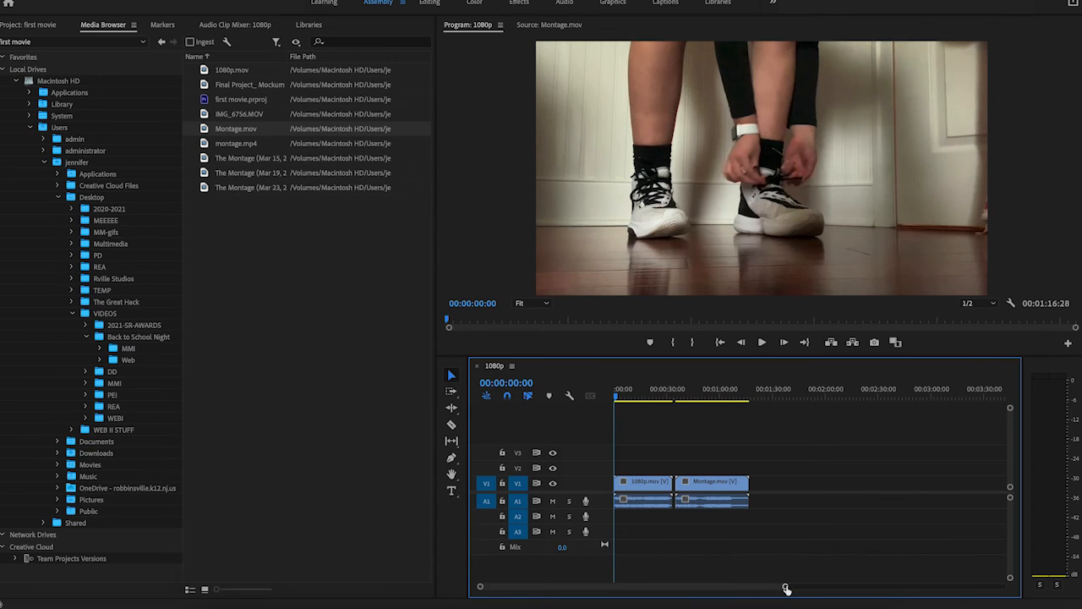
left_click_drag(235, 149, 754, 498)
Zoom the timeline in to the first seconds of 1080p.mov and enlarge the audio tracks' height to show the waveform in detail
left_click_drag(777, 534, 645, 580)
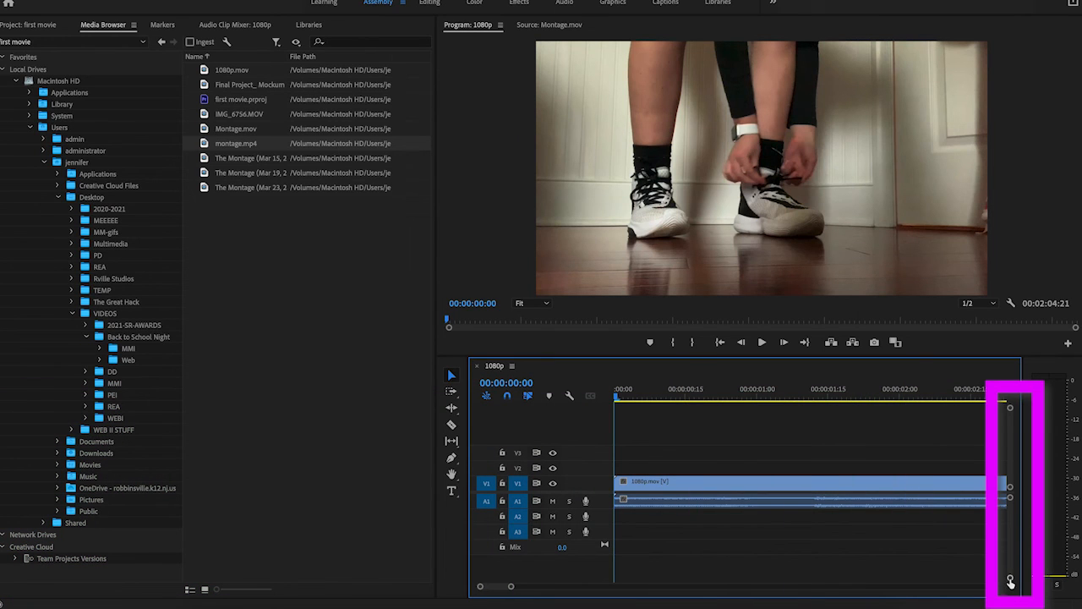
left_click_drag(1010, 583, 1010, 572)
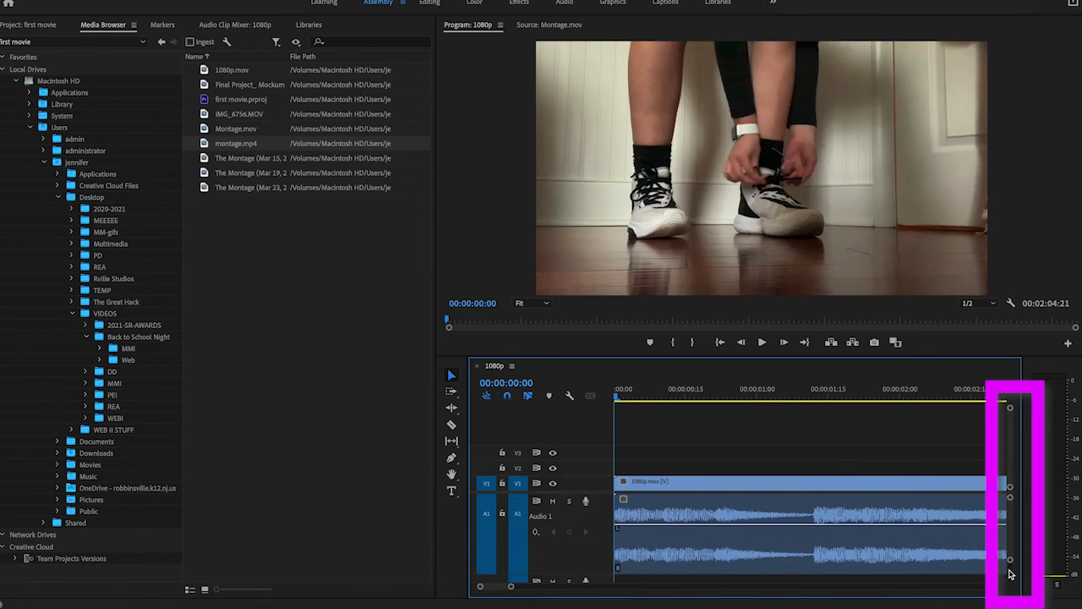